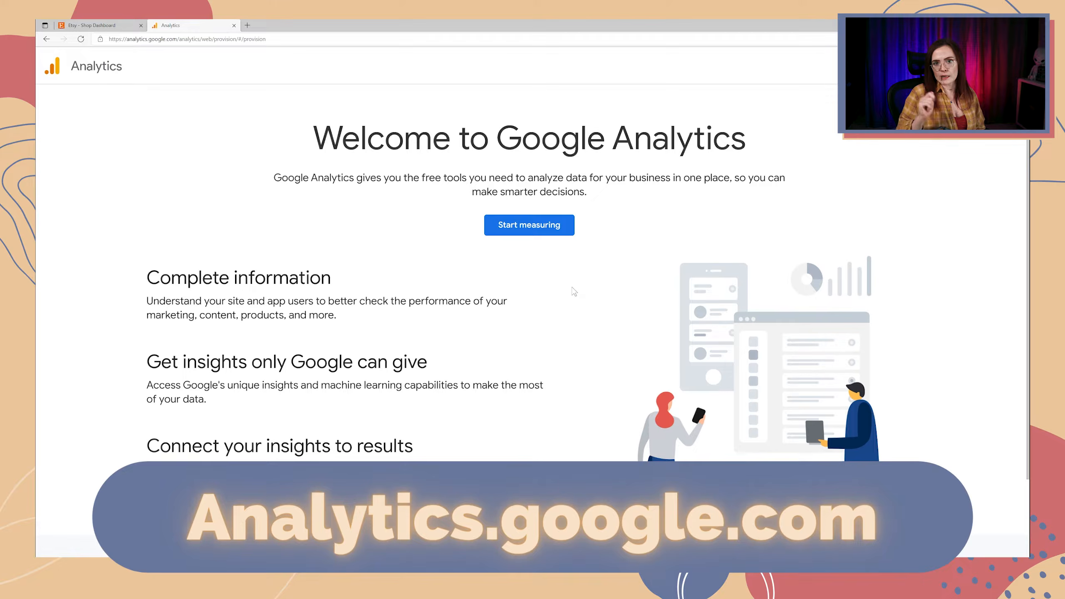
Start setting up a Google Analytics account named AlphAdapt, keep the default data sharing settings, and continue to property setup.
left_click(523, 234)
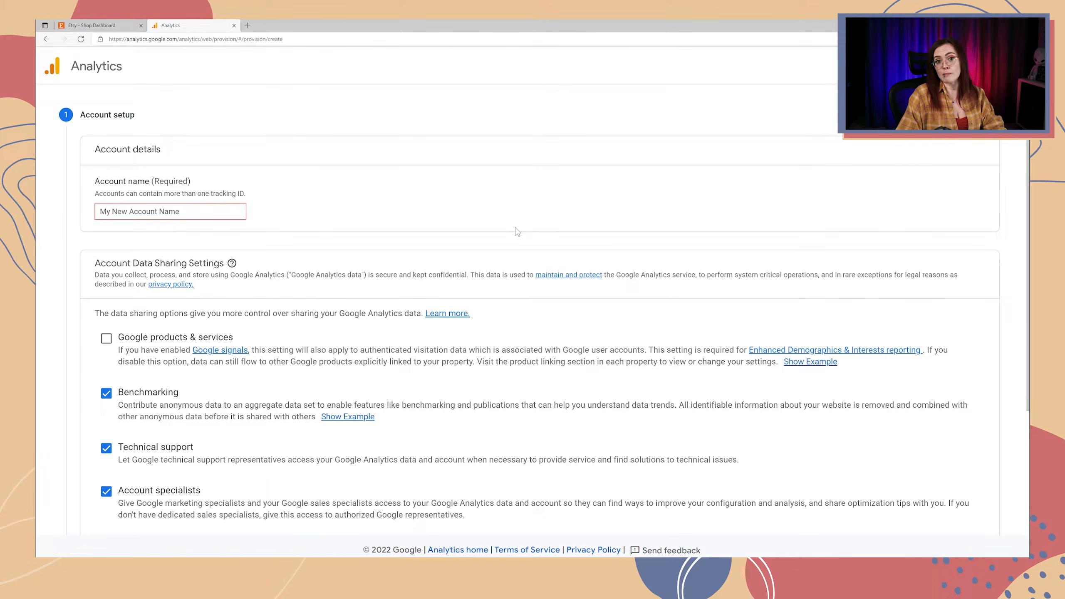
type("AlphAdapt")
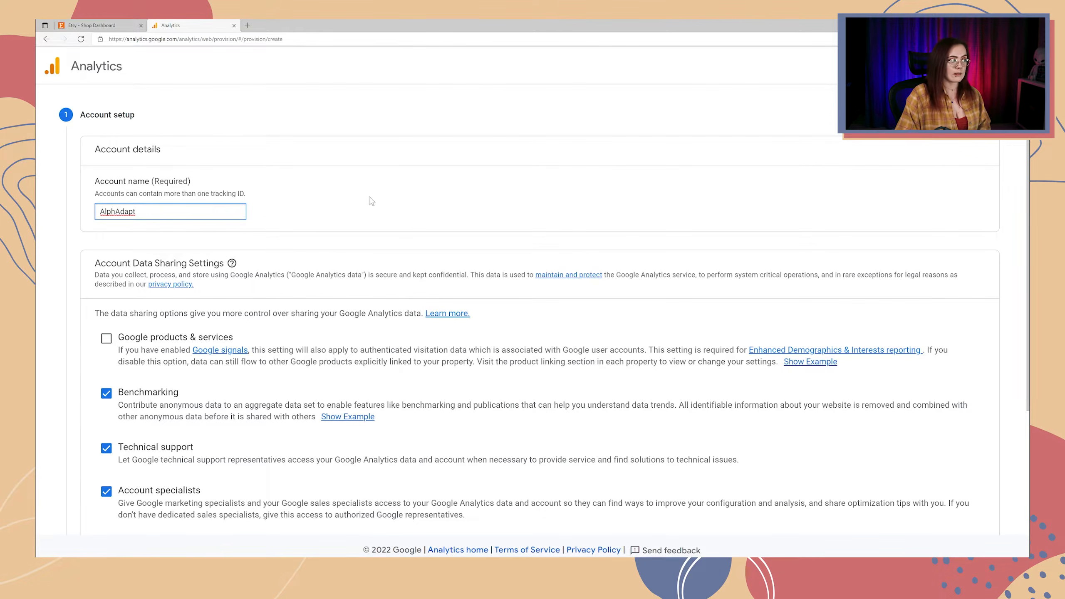
scroll(378, 200, "down", 2)
left_click(104, 522)
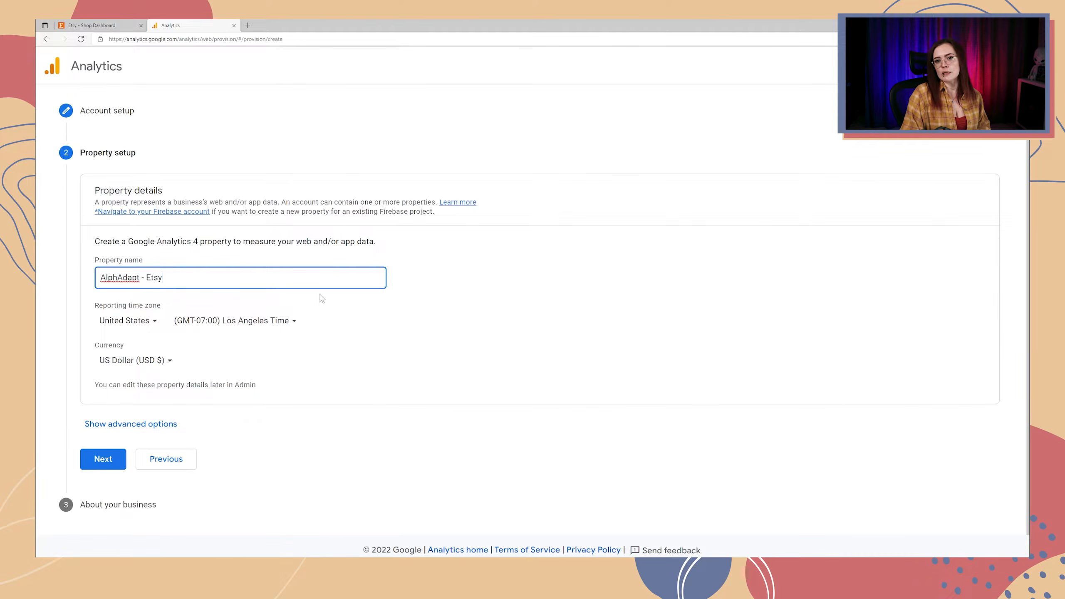
left_click(296, 400)
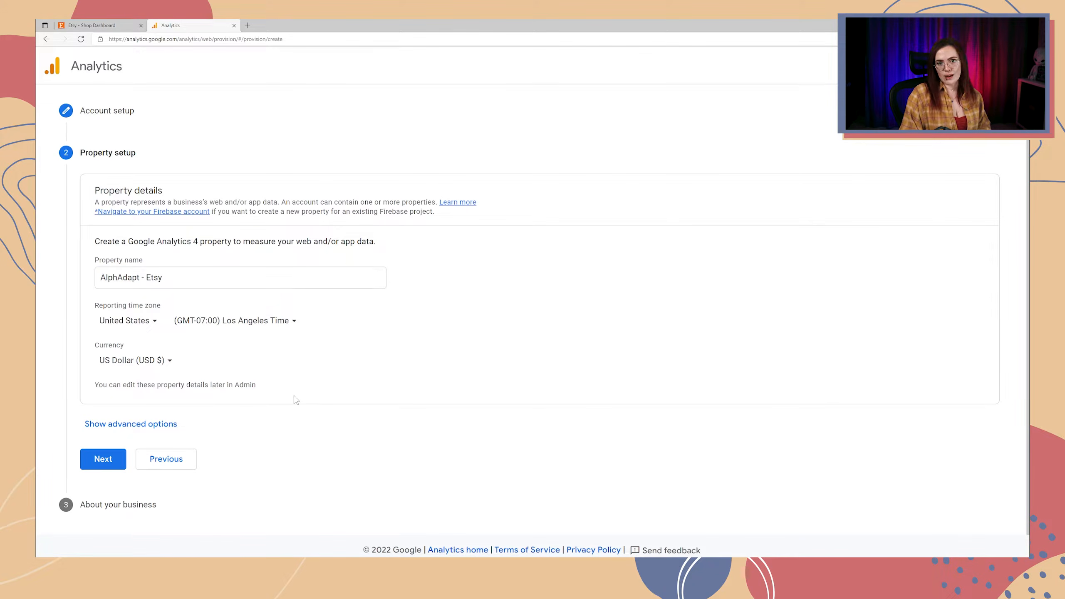
left_click(162, 427)
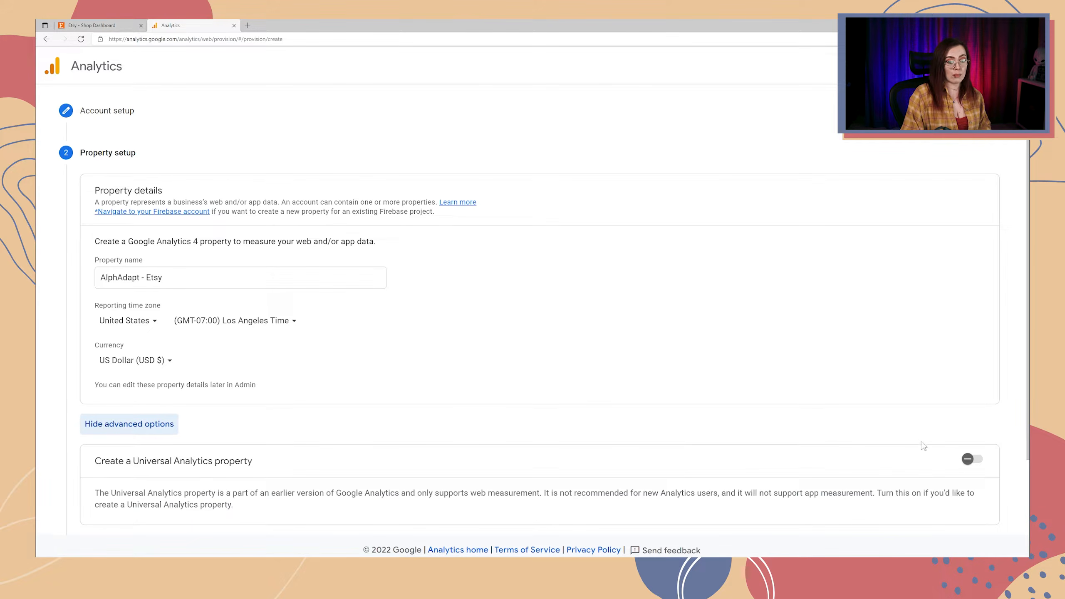
left_click(968, 461)
scroll(922, 420, "down", 5)
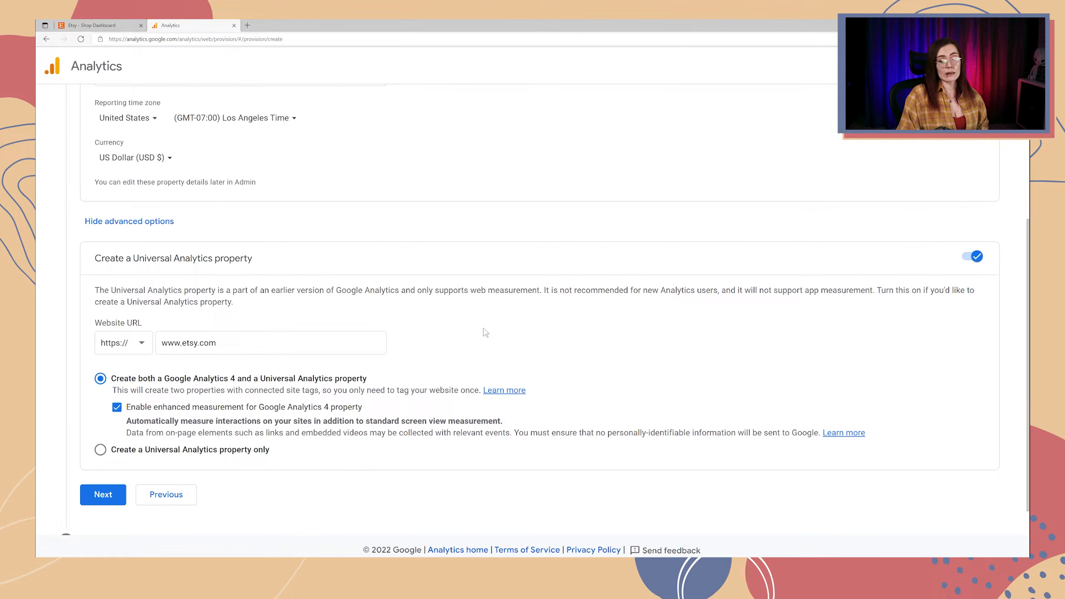
left_click(100, 450)
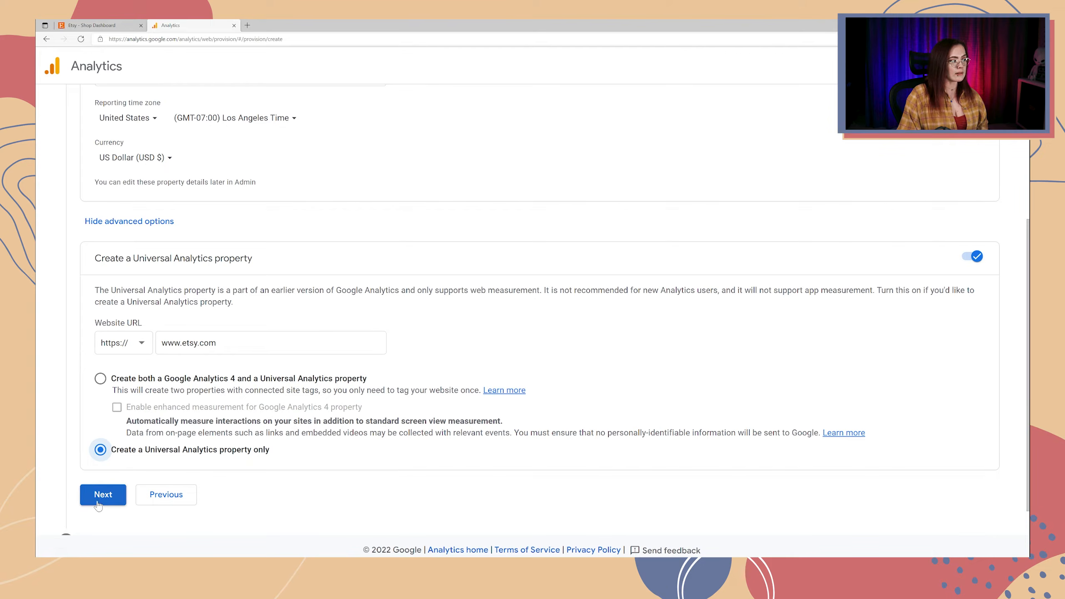
left_click(99, 509)
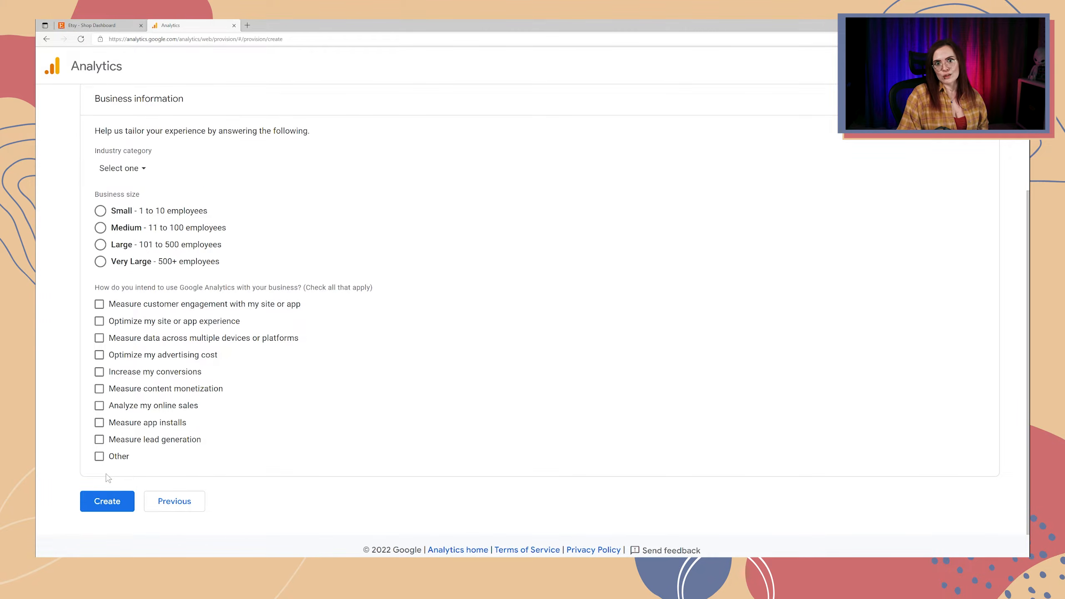
Set the industry to Shopping and business size to Small, select the intended uses from customer engagement through online sales analysis, and create the account.
left_click(122, 168)
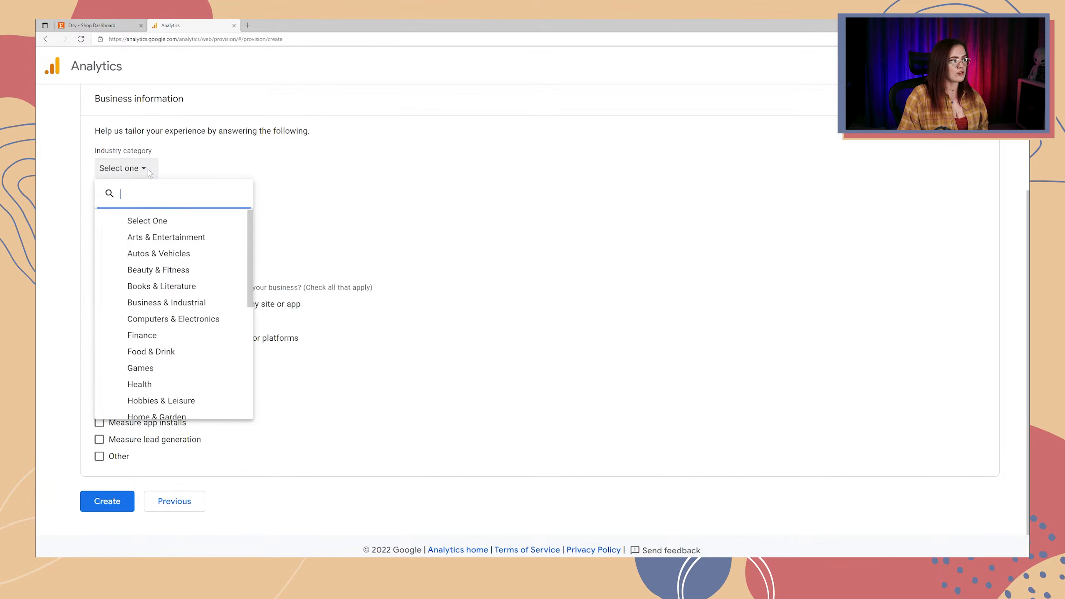
scroll(176, 294, "down", 5)
scroll(177, 301, "down", 3)
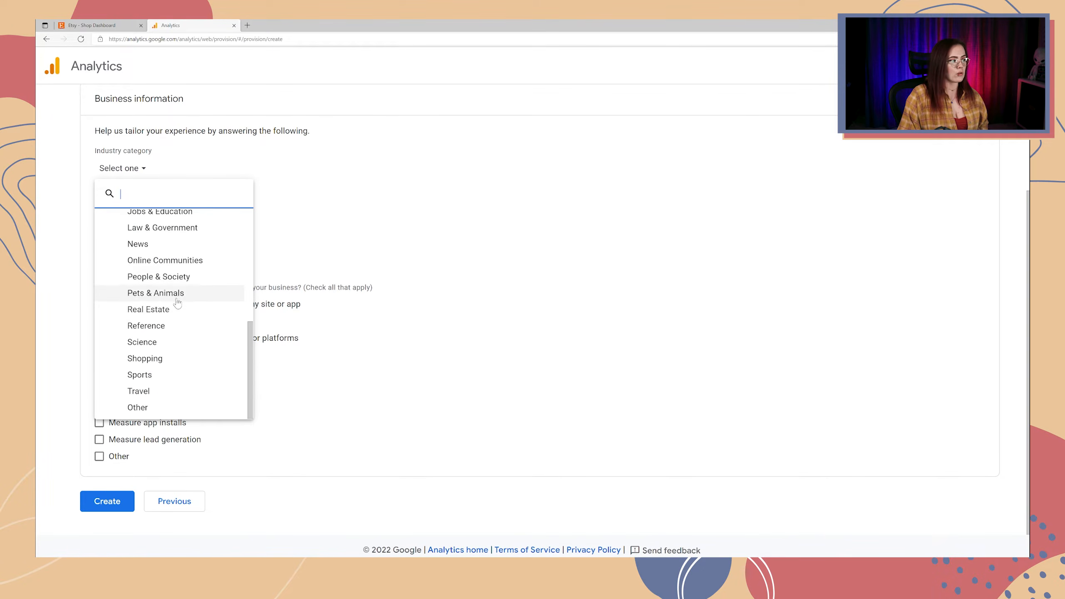
left_click(157, 364)
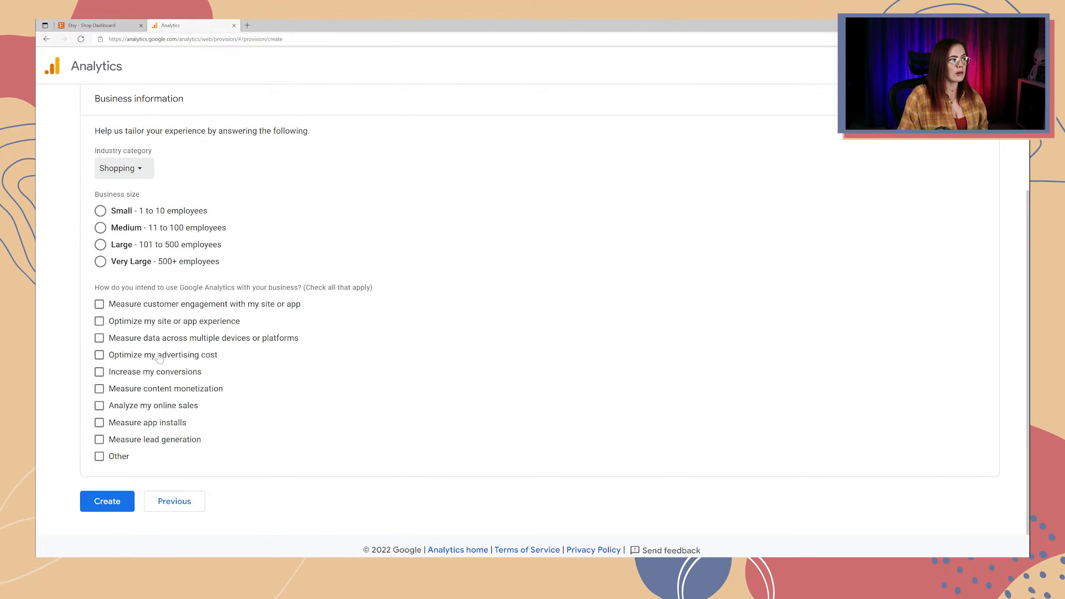
left_click(101, 211)
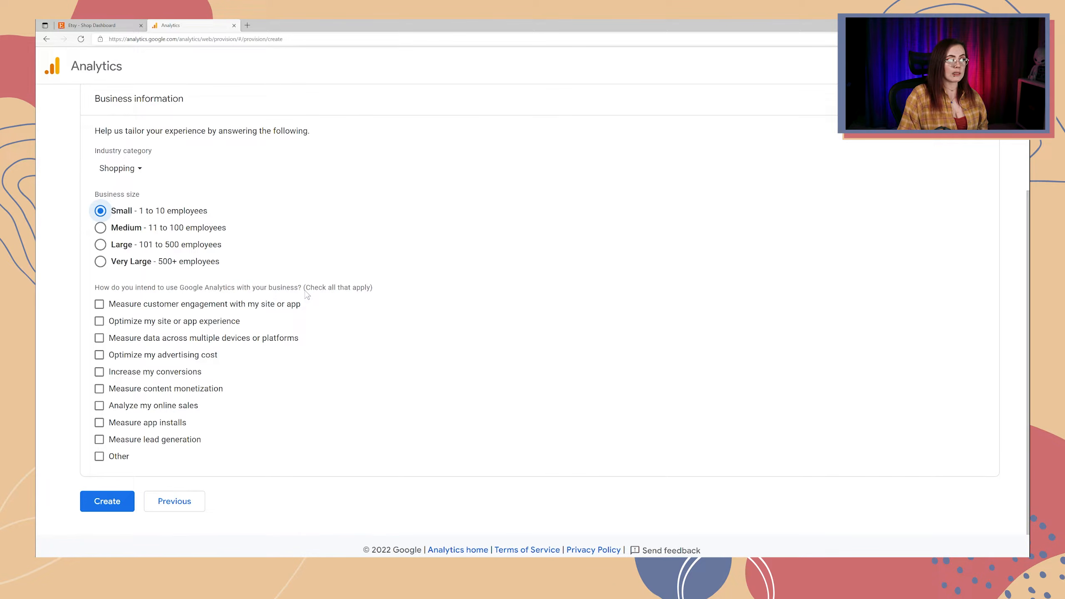
left_click(294, 304)
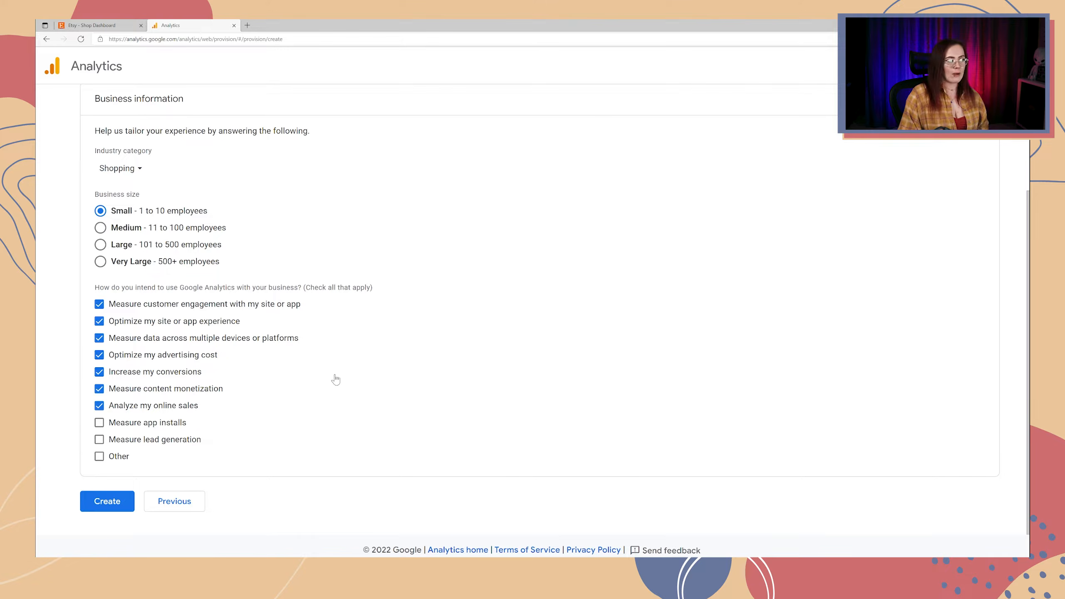
left_click(113, 501)
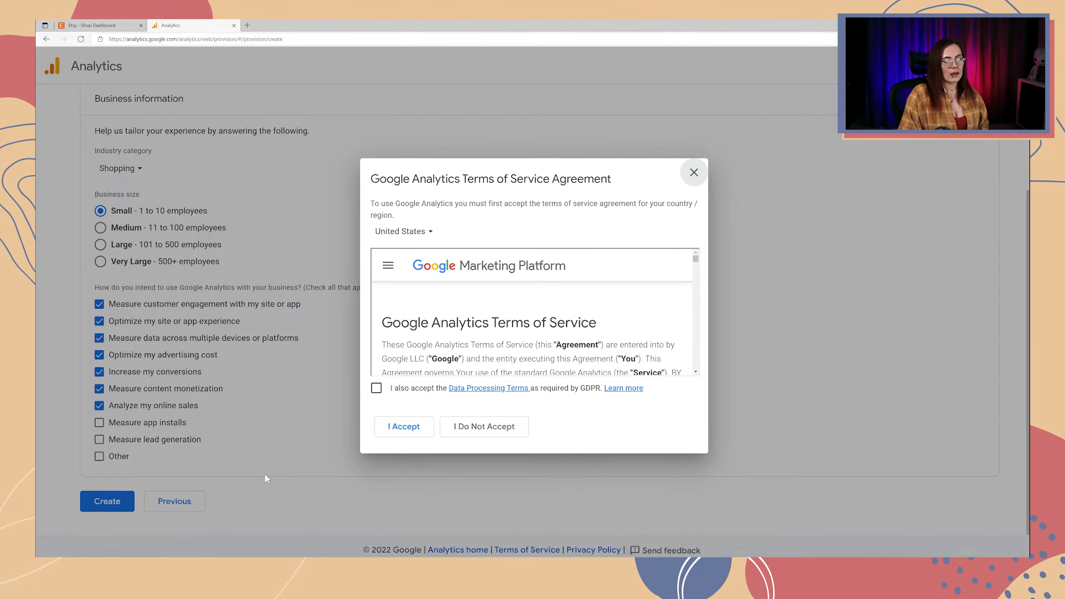
Accept the United States Google Analytics Terms of Service together with the GDPR Data Processing Terms.
scroll(430, 342, "down", 2)
scroll(431, 336, "down", 8)
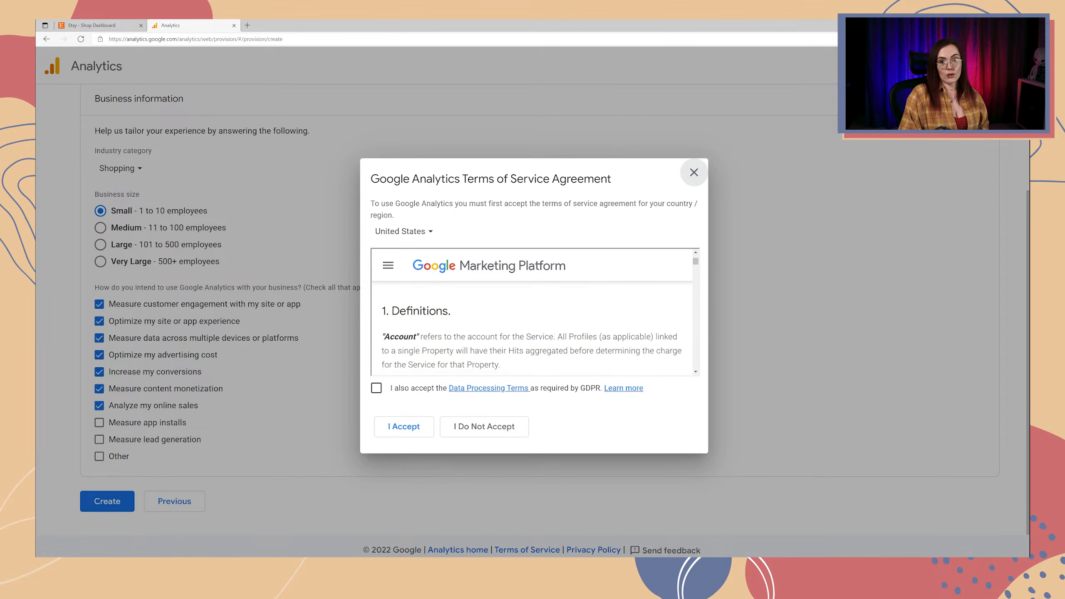
scroll(431, 336, "down", 3)
left_click(376, 388)
left_click(403, 427)
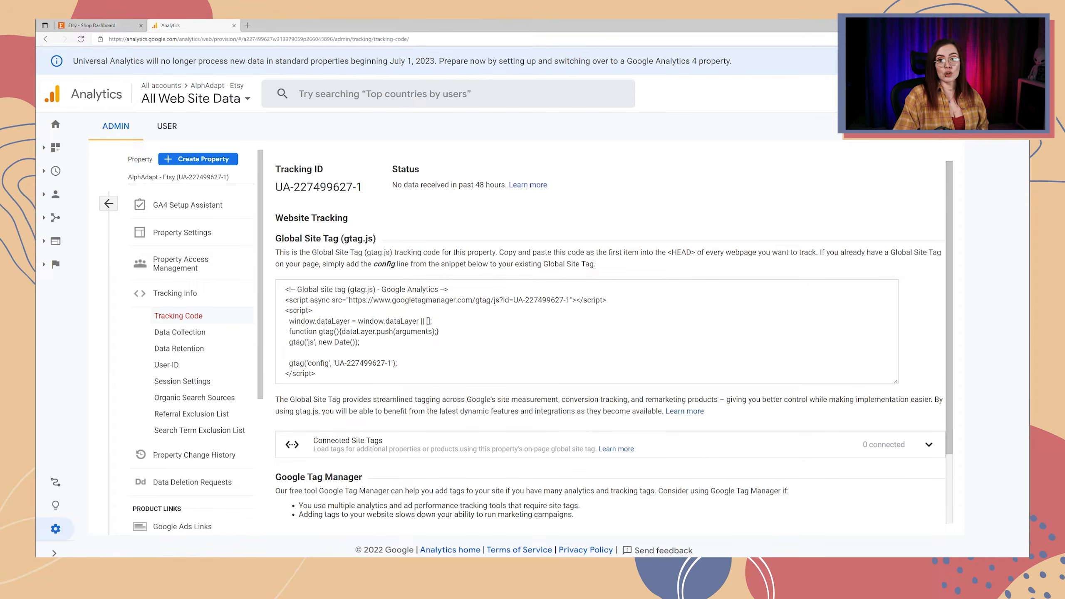
Copy the new property's tracking ID from the Tracking Code page.
left_click_drag(276, 187, 368, 191)
right_click(342, 189)
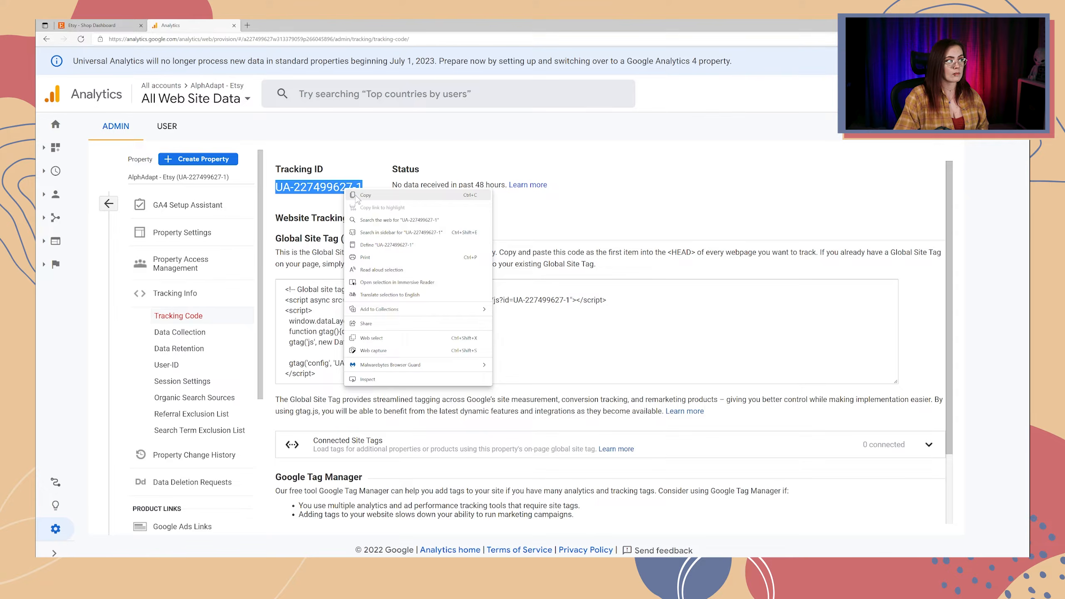
left_click(369, 197)
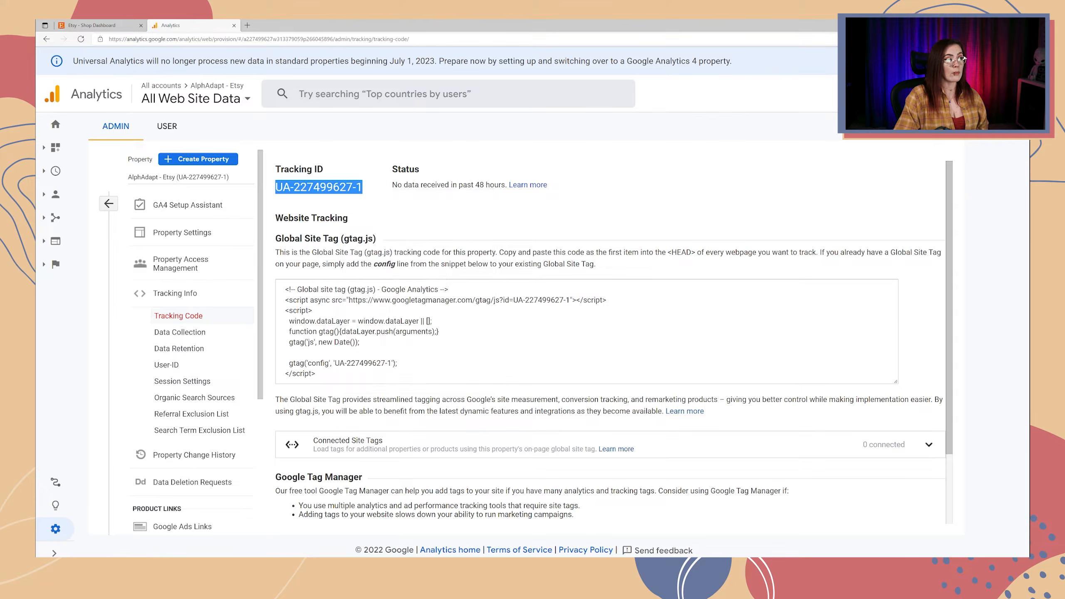
Switch to Etsy Shop Manager and save the copied tracking ID as the Web Property ID in the shop's Web Analytics options.
left_click(93, 26)
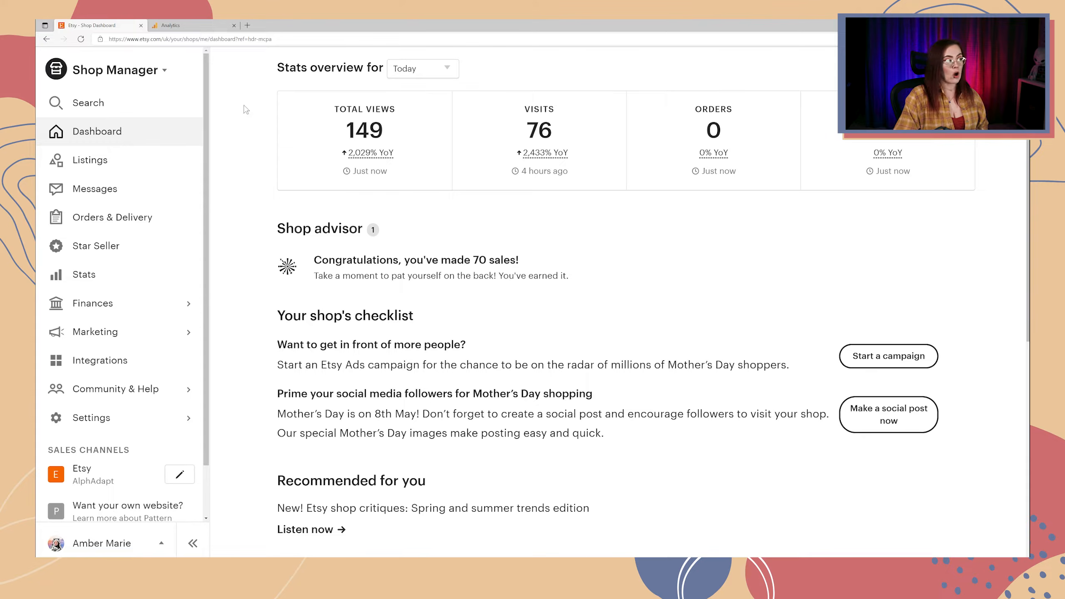
left_click(102, 417)
left_click(127, 198)
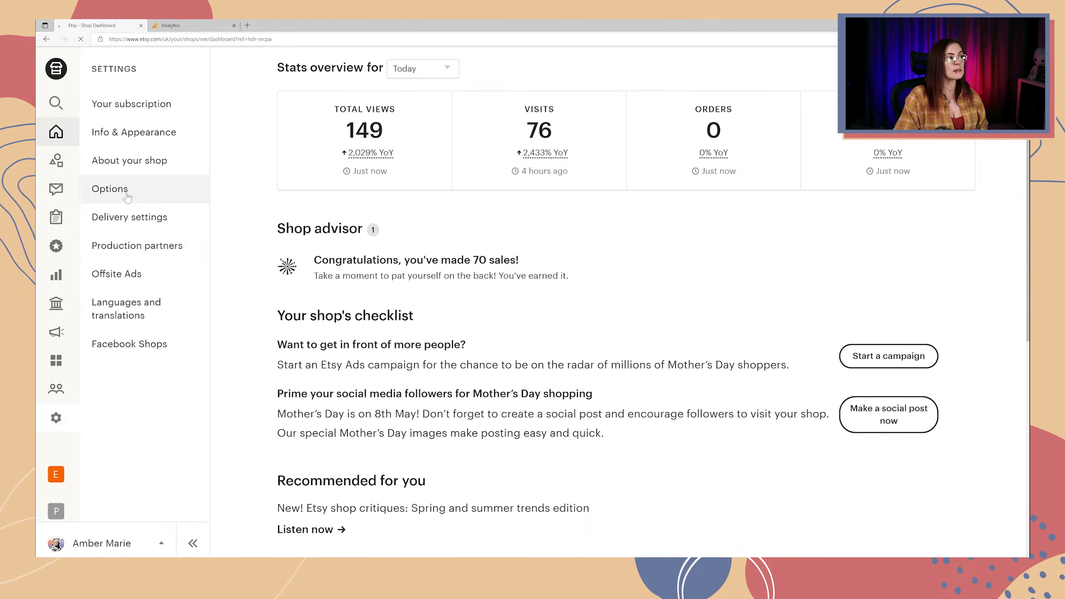
left_click(494, 92)
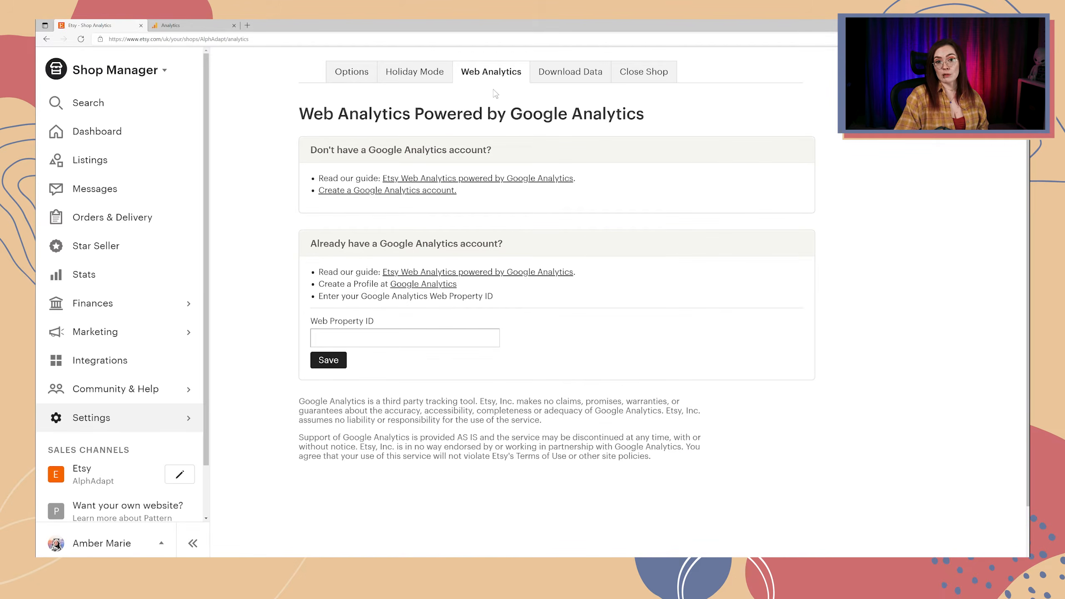
right_click(421, 338)
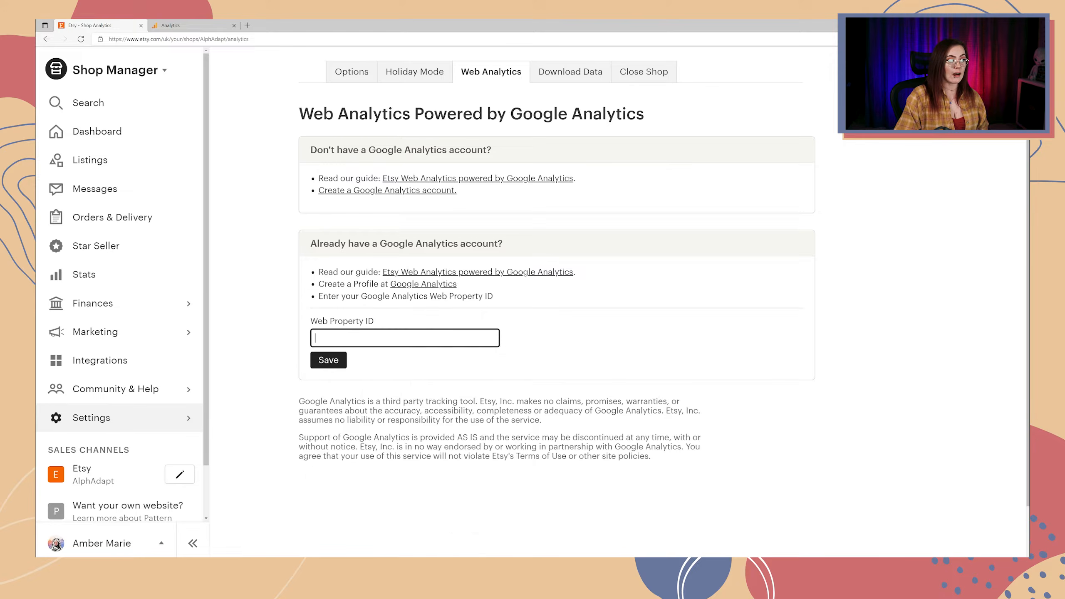
left_click(445, 410)
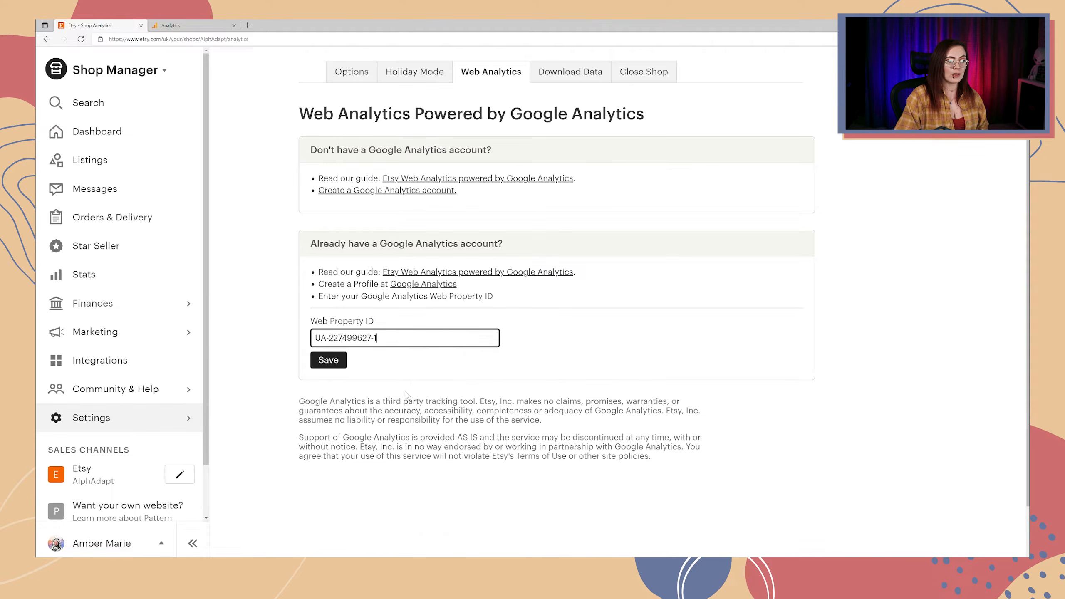
left_click(333, 362)
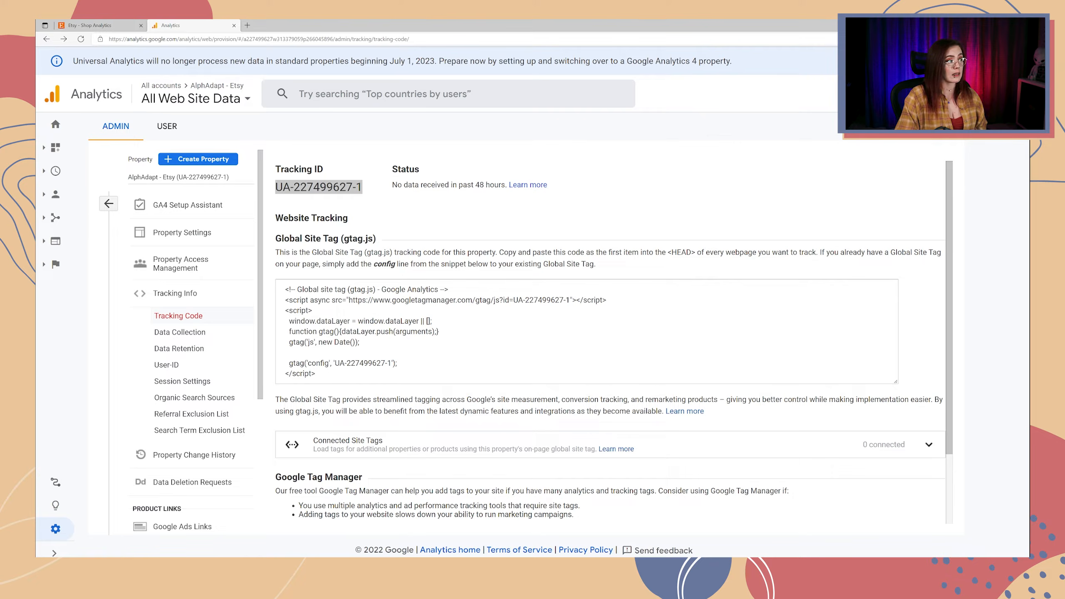
Open the Realtime Overview report for the property in Google Analytics.
left_click(55, 172)
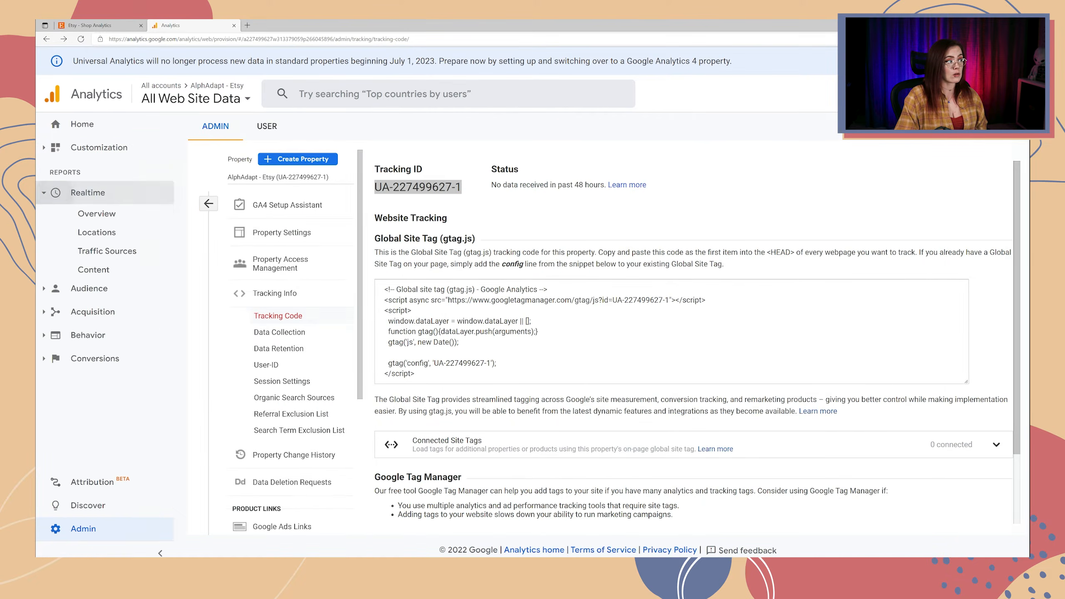
left_click(102, 220)
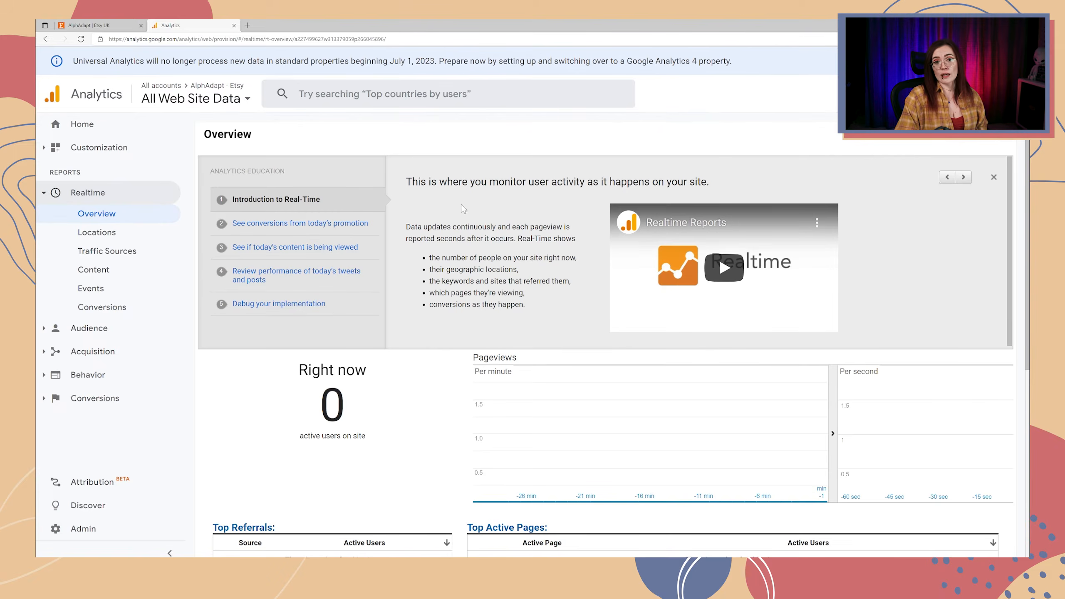
Visit the AlphAdapt Etsy shop, open the Friday Bean spiral bound journal listing, and return to the Google Analytics Realtime overview.
left_click(103, 25)
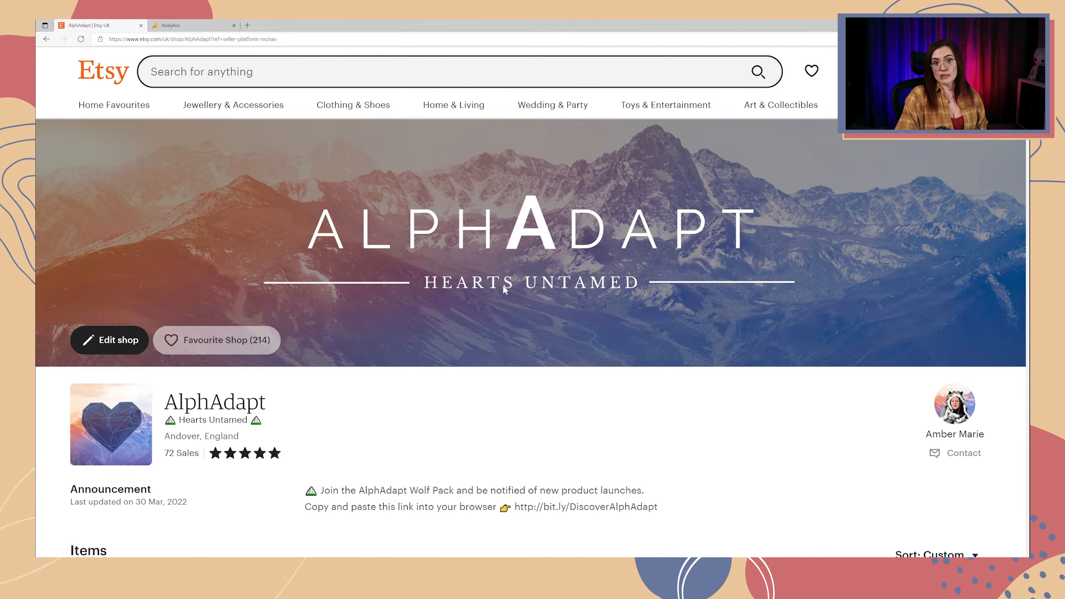
scroll(496, 284, "down", 7)
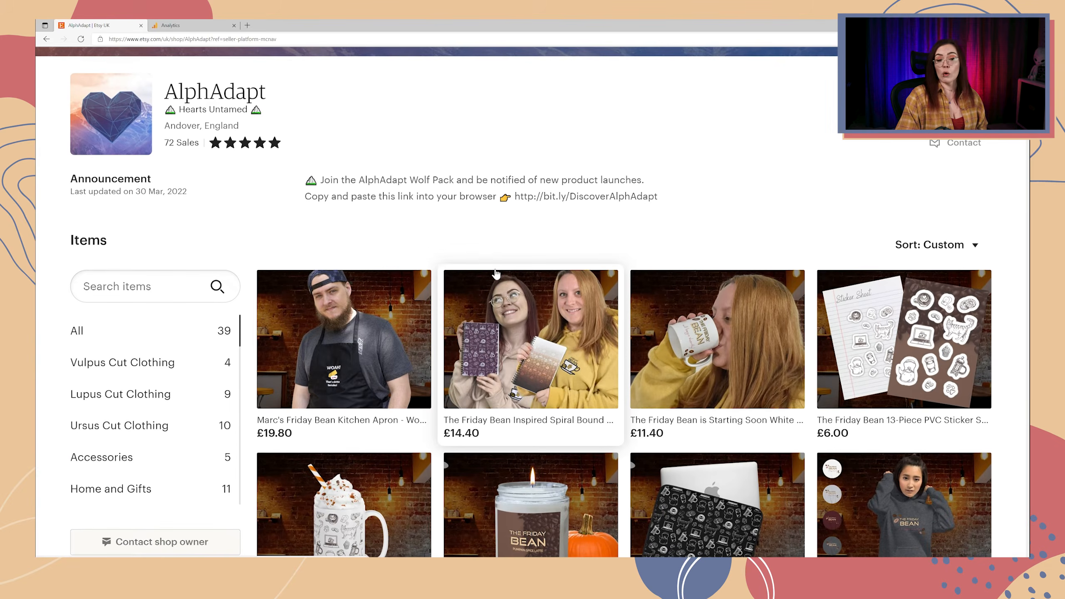
scroll(497, 273, "down", 4)
left_click(609, 217)
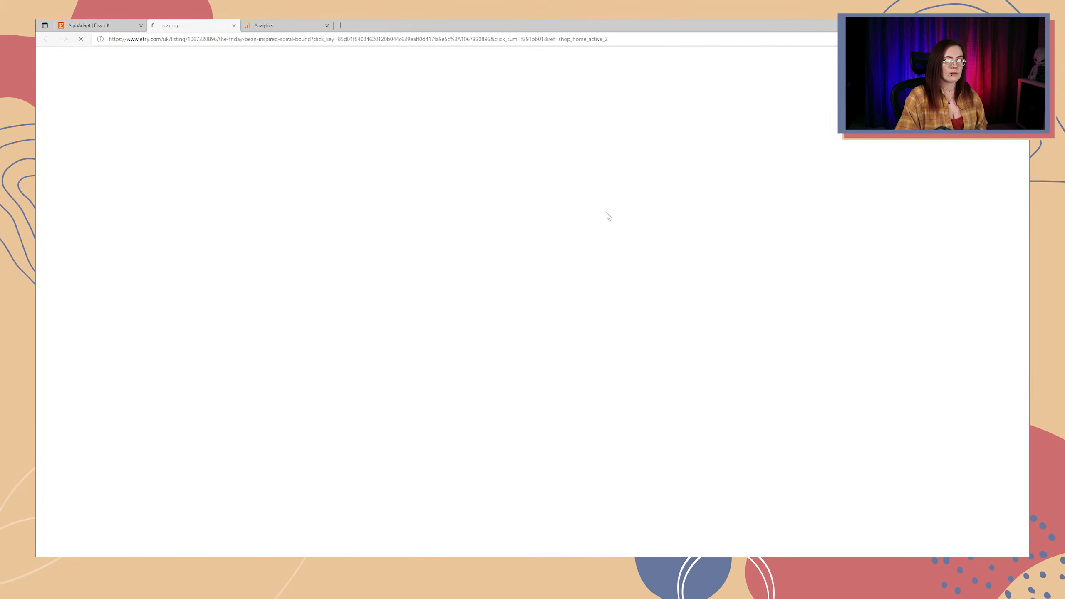
scroll(581, 190, "down", 2)
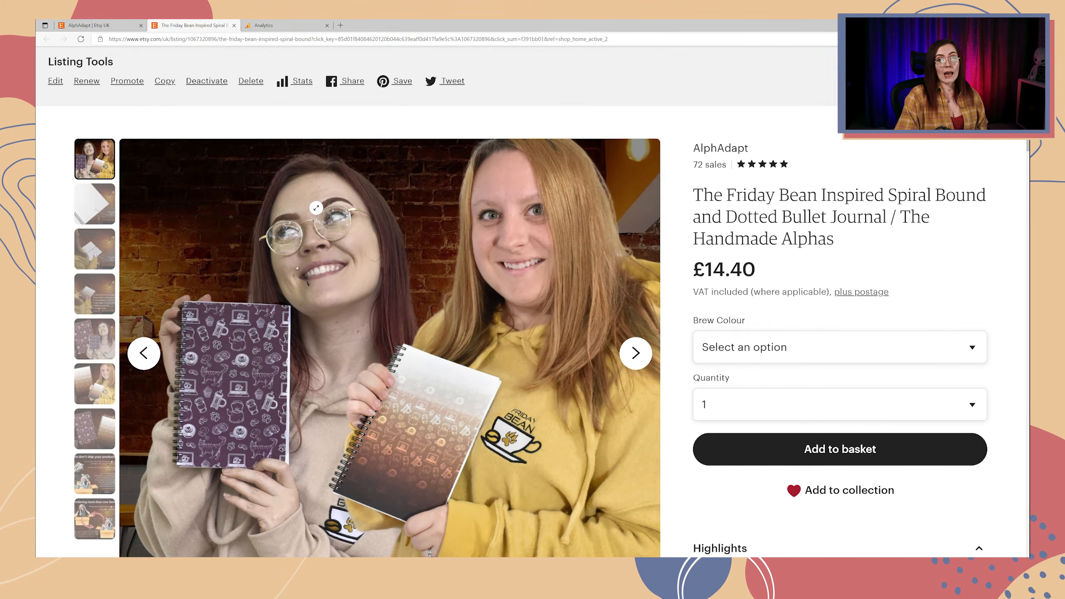
left_click(270, 26)
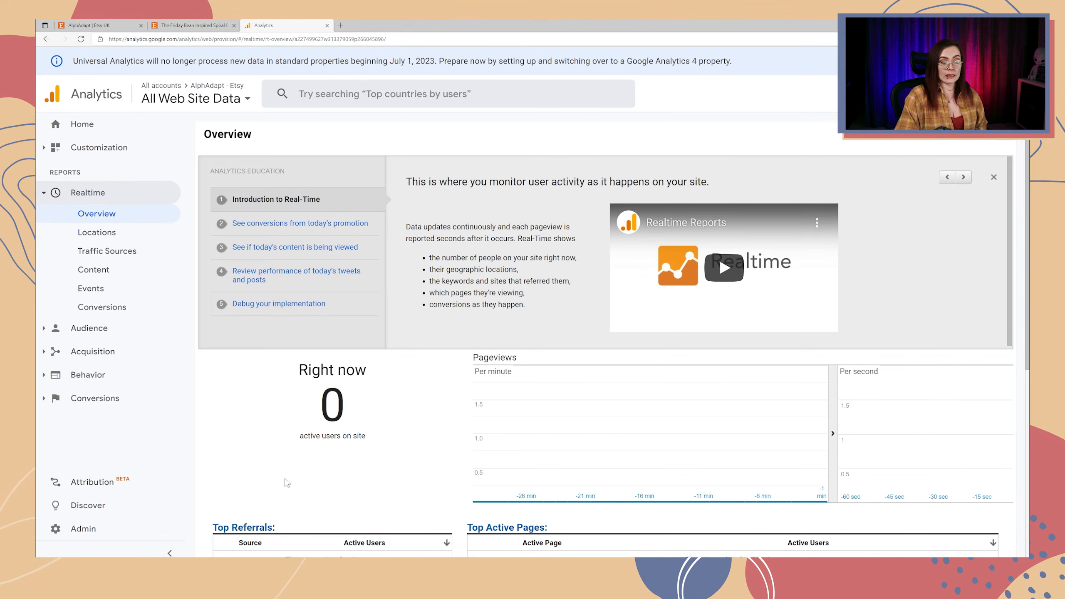